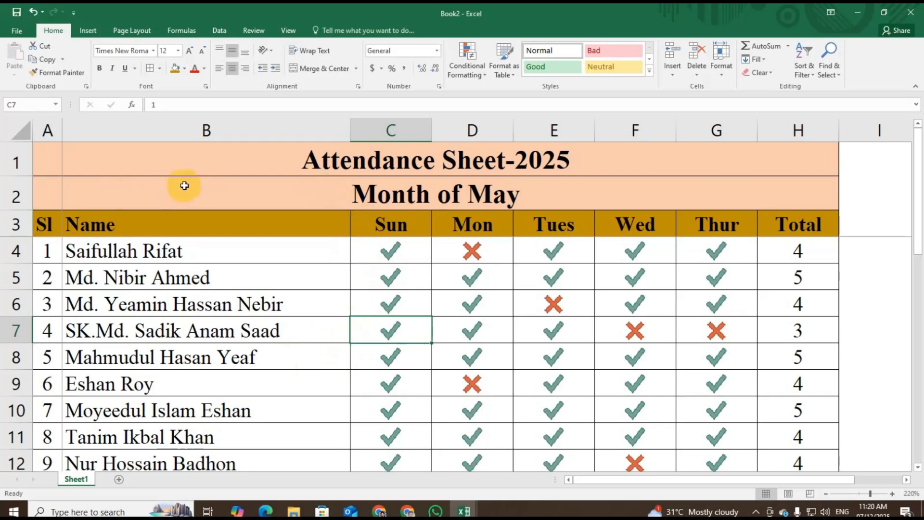
left_click(378, 304)
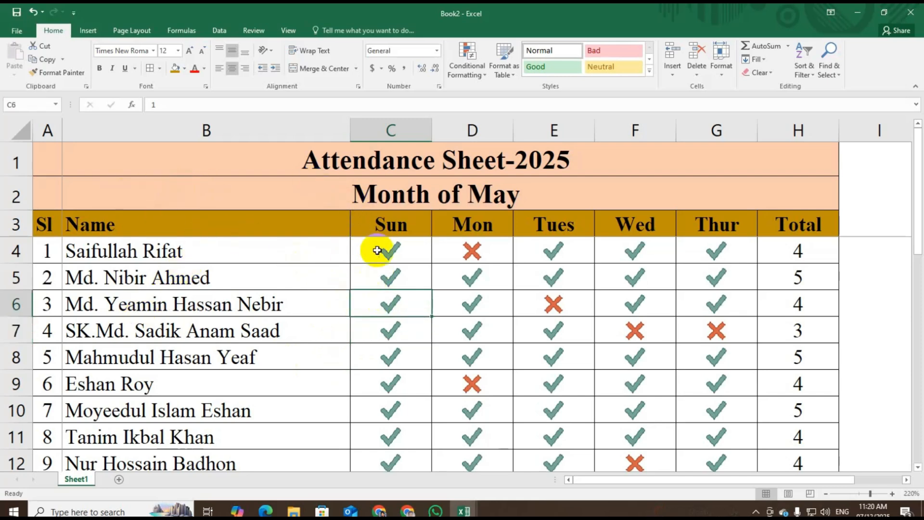
left_click(383, 338)
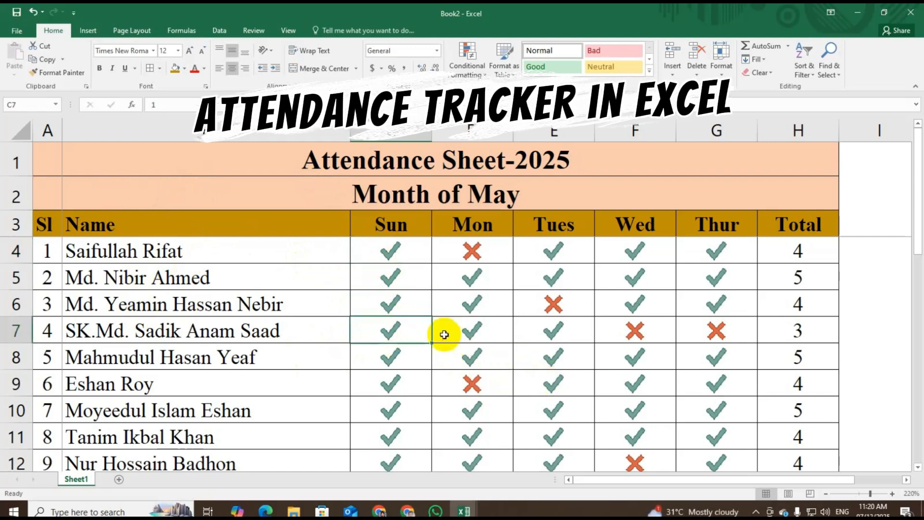
Step: Clear the existing attendance marks and totals in the Sun to Total columns for all listed students
left_click(389, 255)
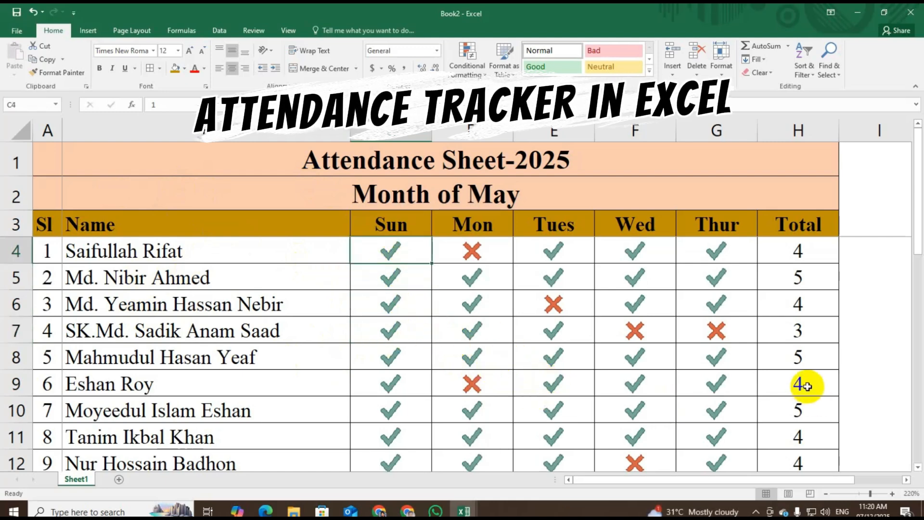
key("shift+Right")
key("shift+Right")
key("shift+Right")
key("shift+Right")
key("shift+Right")
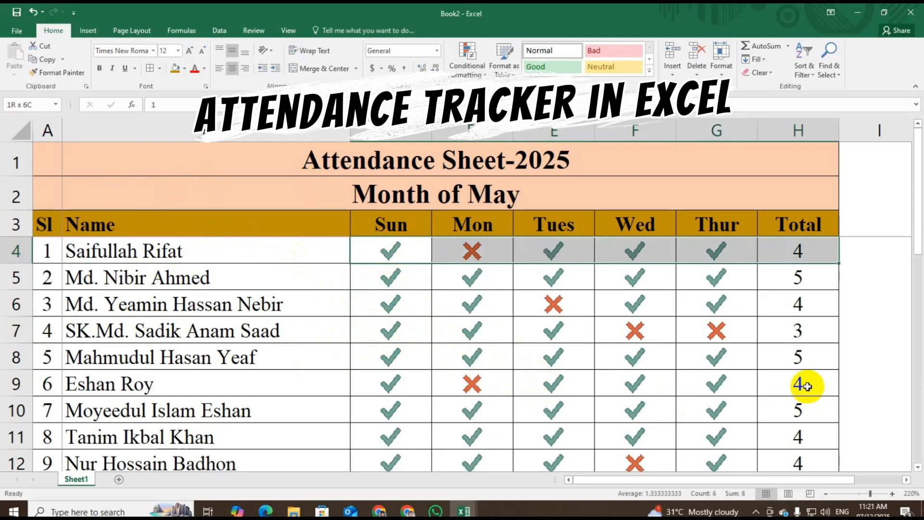
scroll(808, 387, "down", 4)
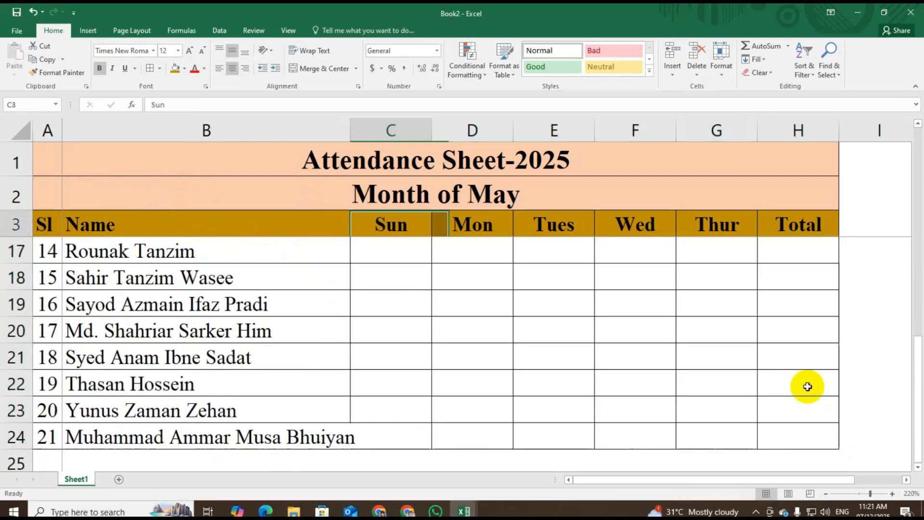
scroll(807, 387, "up", 4)
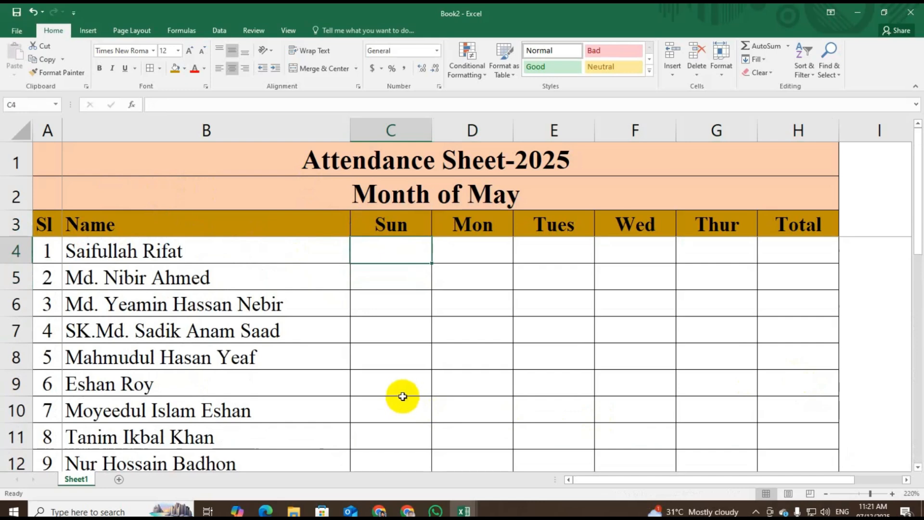
Step: Start a new conditional formatting rule for the Sun to Thur attendance cells C4:G24
left_click_drag(403, 262, 723, 254)
scroll(716, 334, "down", 7)
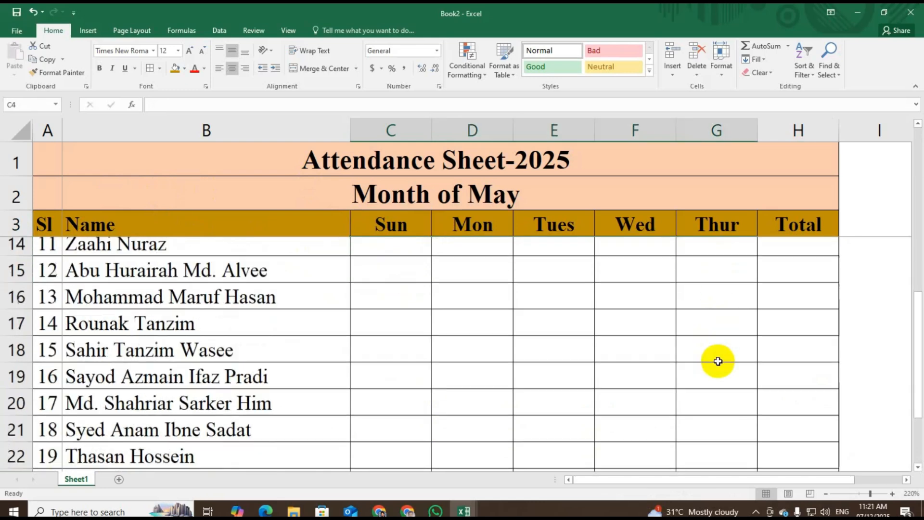
scroll(720, 380, "up", 3)
scroll(725, 405, "down", 3)
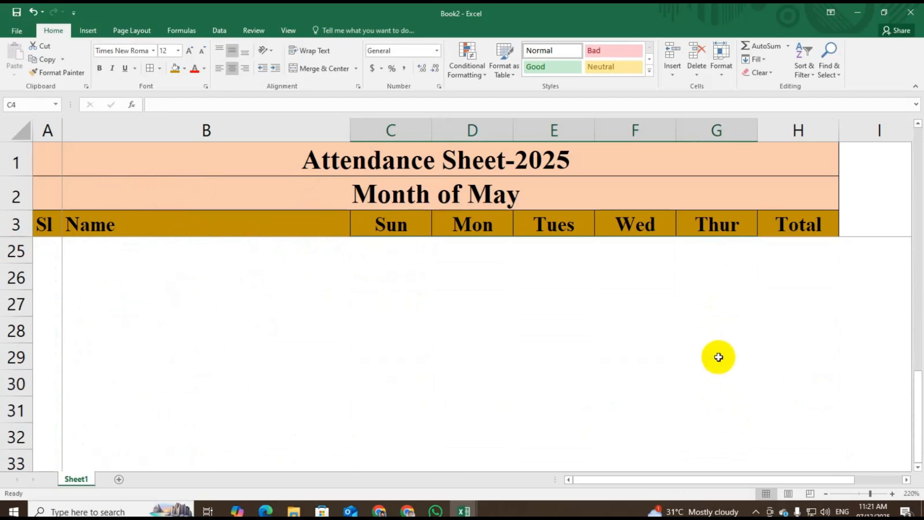
scroll(719, 364, "up", 1)
left_click(714, 313, "shift")
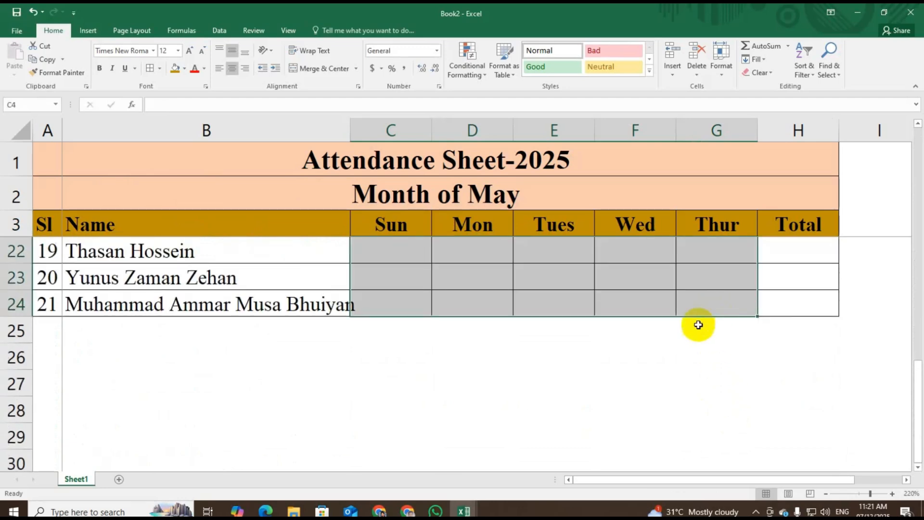
scroll(573, 360, "up", 6)
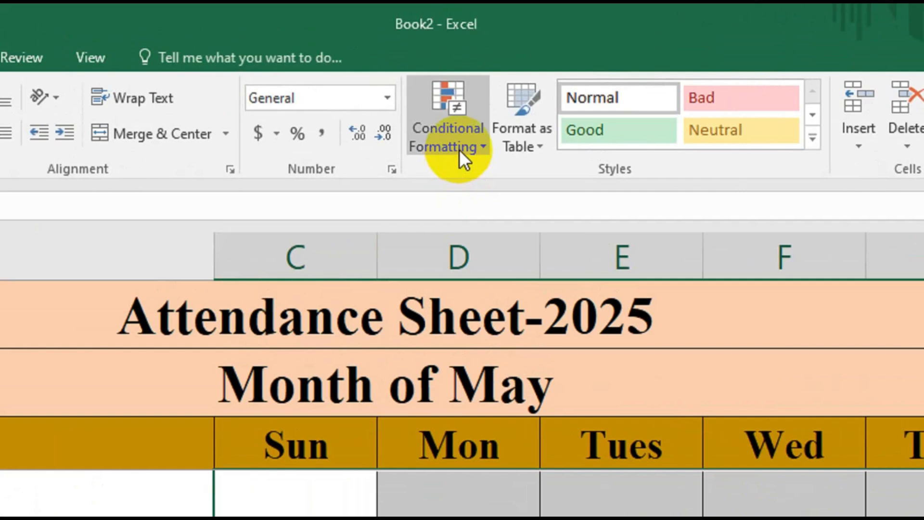
left_click(485, 146)
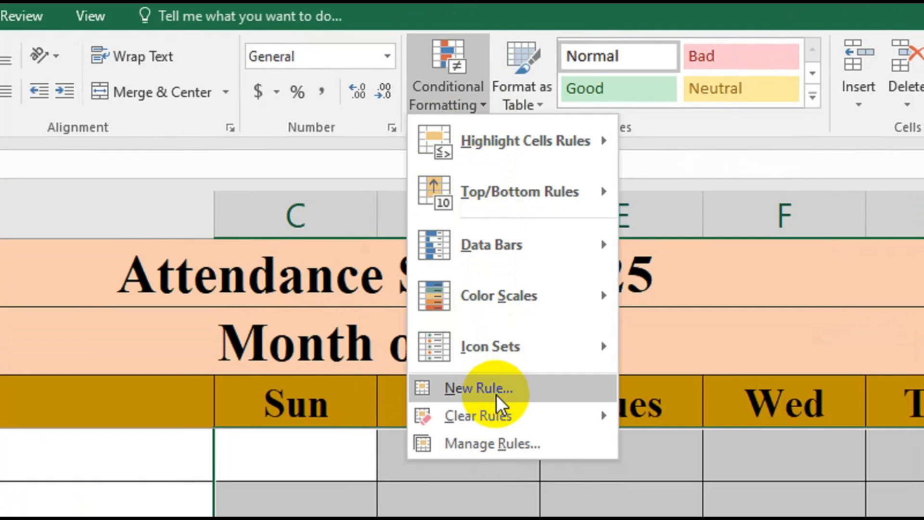
left_click(496, 394)
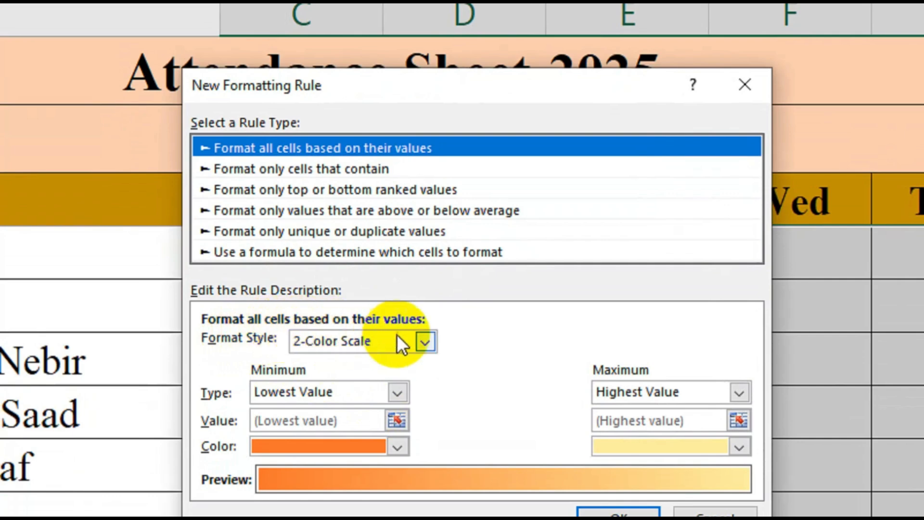
Step: Set the rule's format style to Icon Sets with the 3 Symbols (Uncircled) icon style
left_click(426, 343)
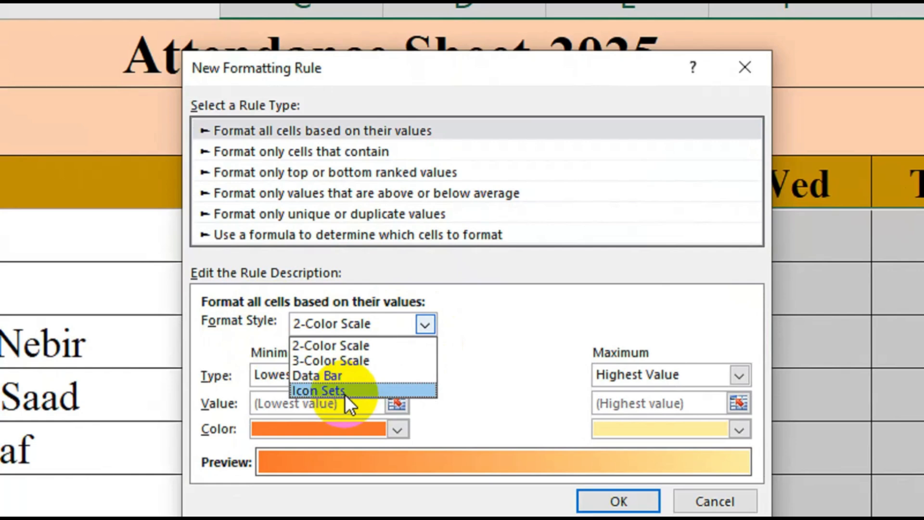
left_click(345, 394)
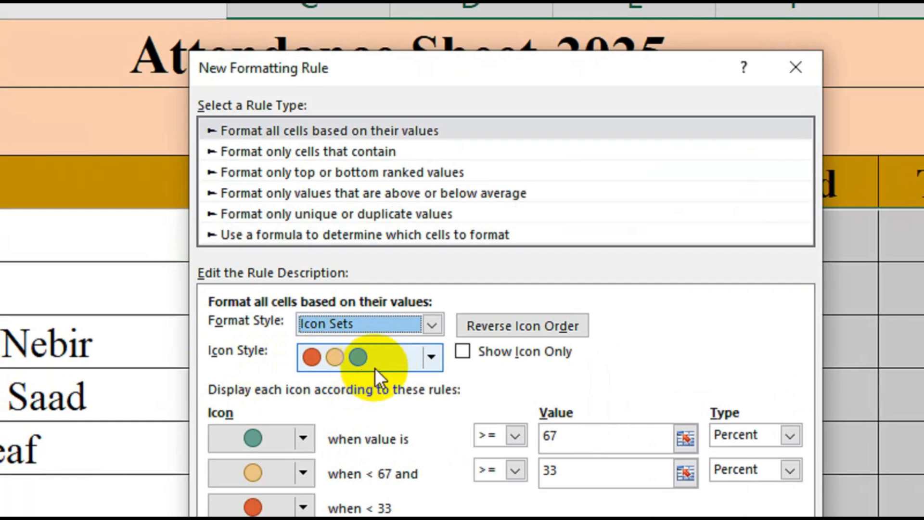
left_click(433, 356)
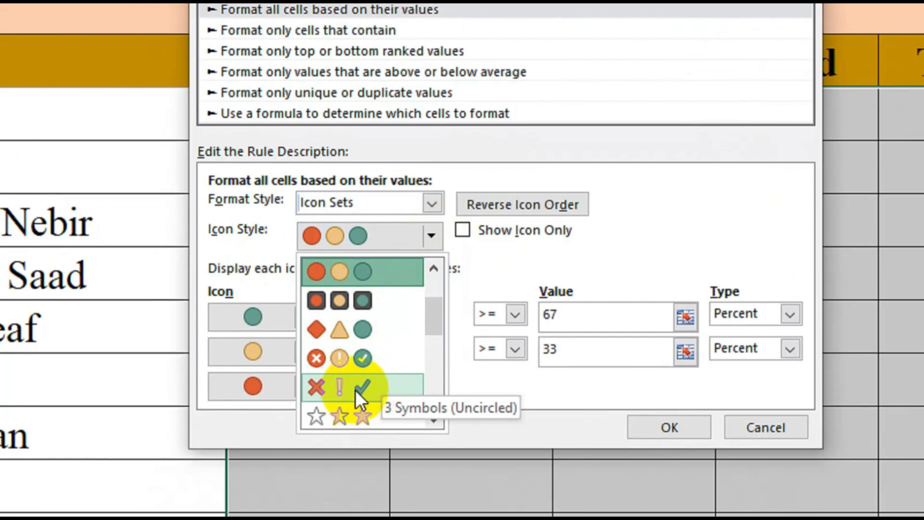
left_click(356, 389)
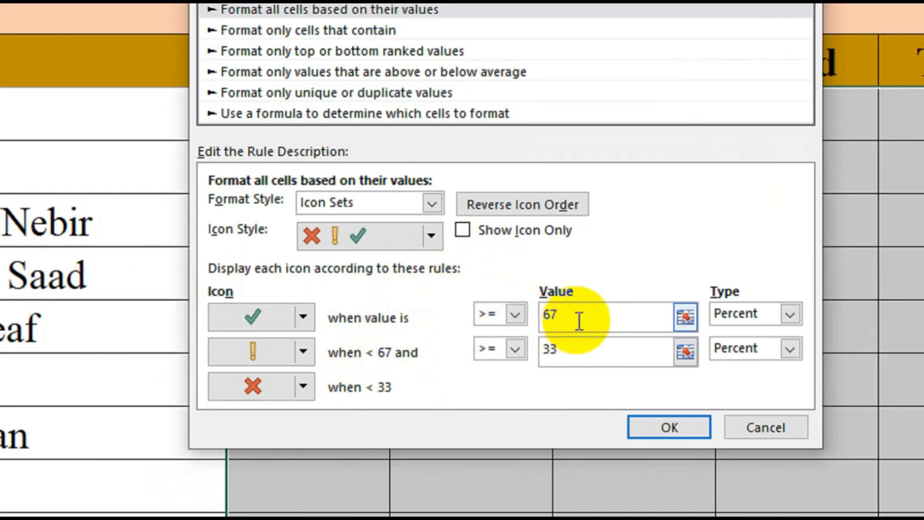
Step: Make the green check mark apply when the value is >= 1, with the type set to Number
key("Left")
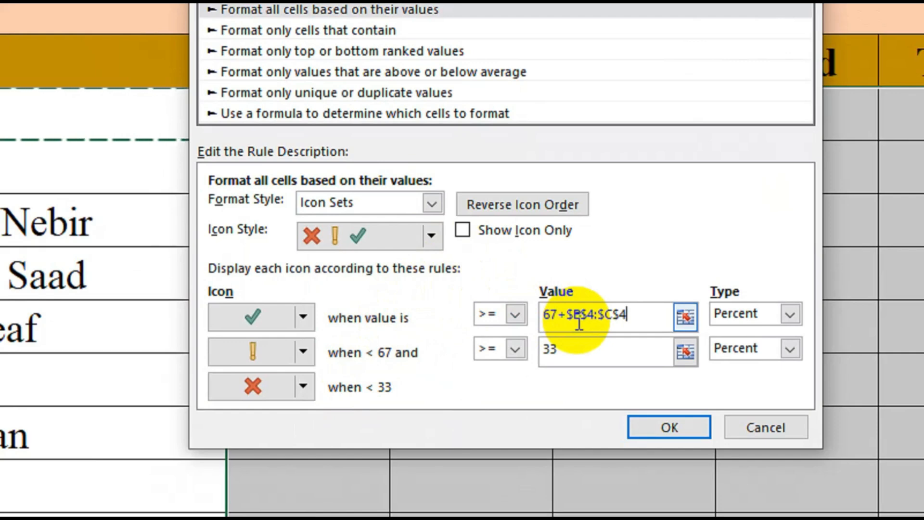
key("BackSpace")
key("BackSpace")
key("BackSpace")
key("BackSpace")
key("BackSpace")
key("BackSpace")
key("BackSpace")
key("BackSpace")
key("BackSpace")
key("BackSpace")
key("BackSpace")
key("BackSpace")
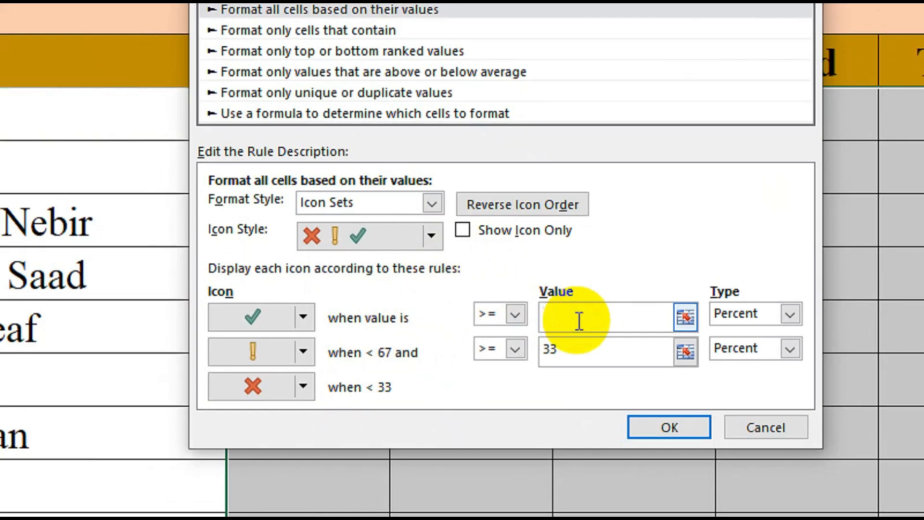
left_click(791, 314)
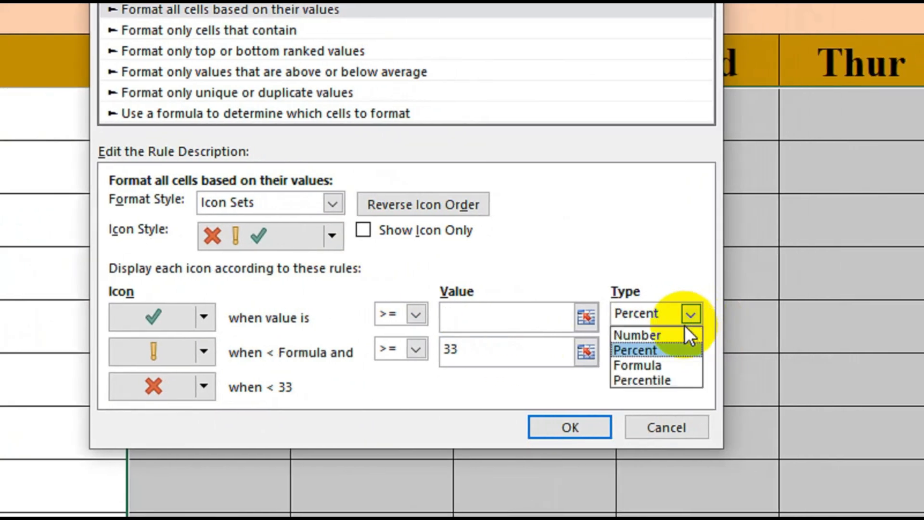
left_click(669, 336)
left_click(523, 320)
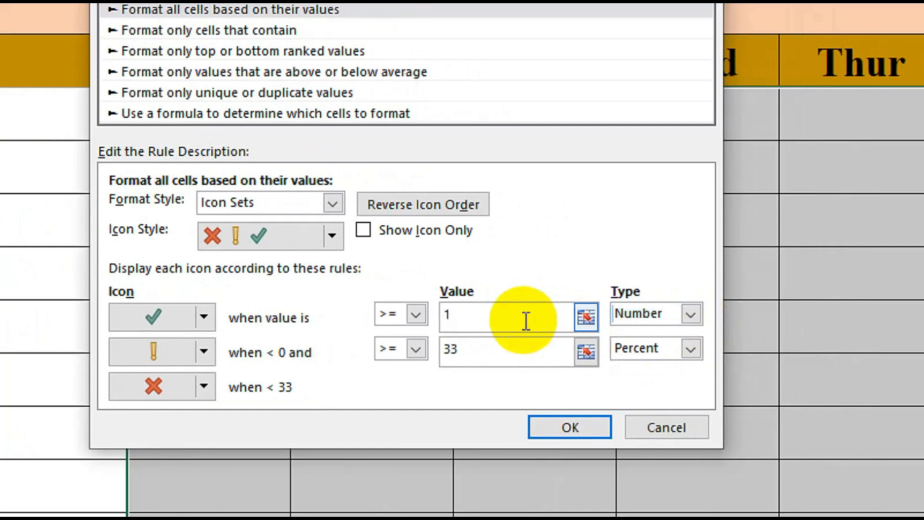
Step: Set the exclamation mark threshold to >= 0.5 with type Number, and apply the rule showing icons only
left_click(509, 352)
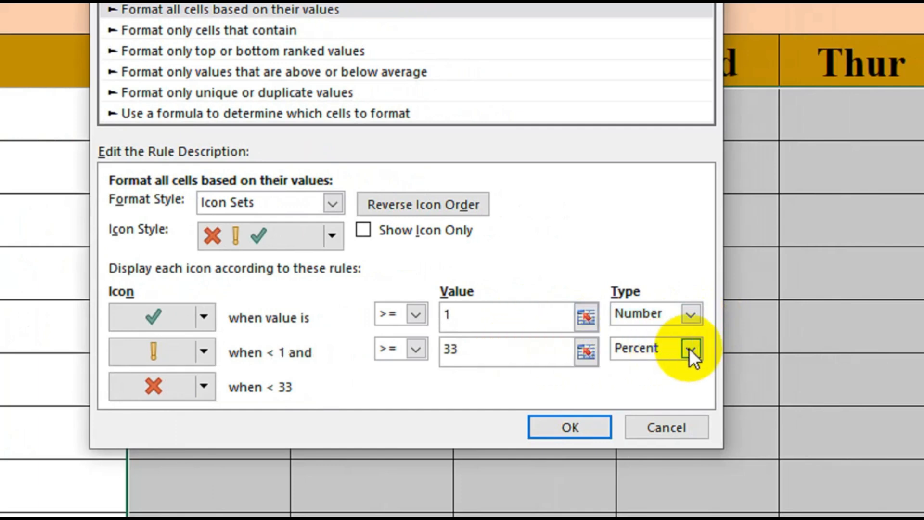
left_click(691, 348)
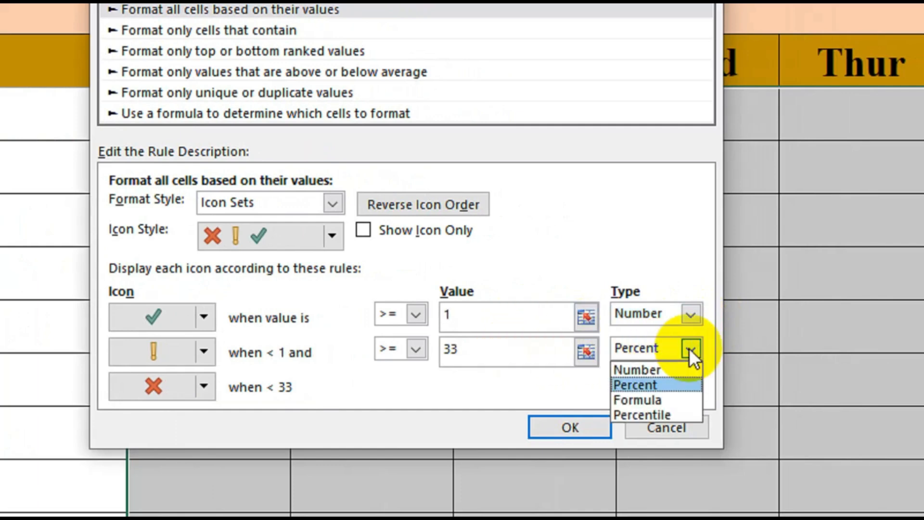
left_click(640, 370)
double_click(467, 349)
type("0")
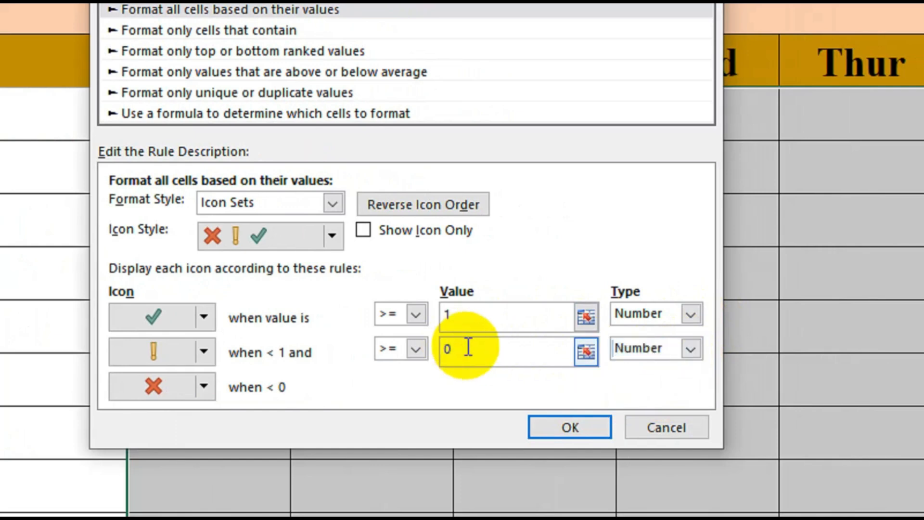
type("0.5")
left_click(363, 232)
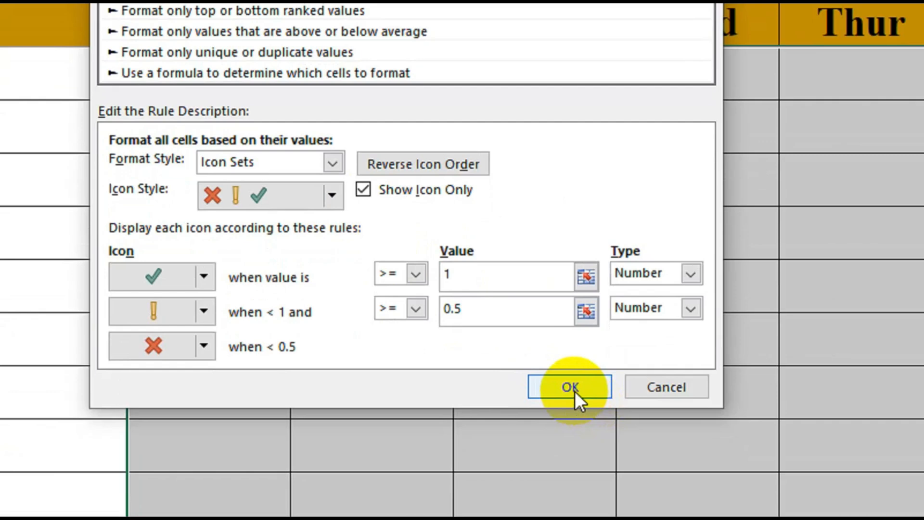
left_click(571, 387)
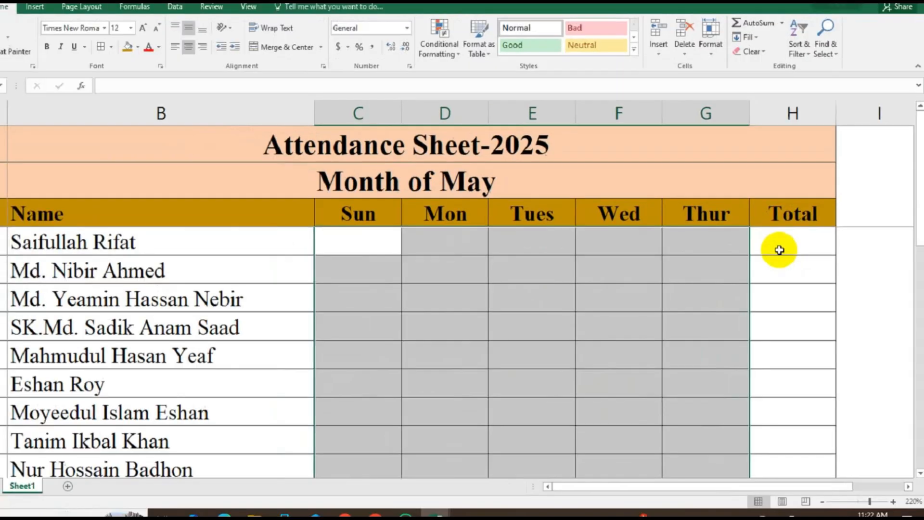
Step: Enter the formula =COUNTIFS(C4:G4,1) in H4 to count the first student's attended days
left_click(690, 134)
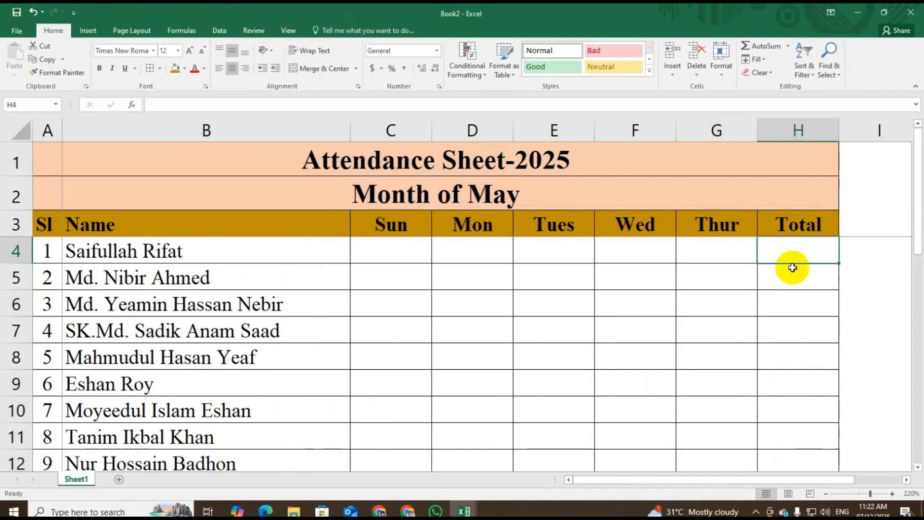
type("=countif")
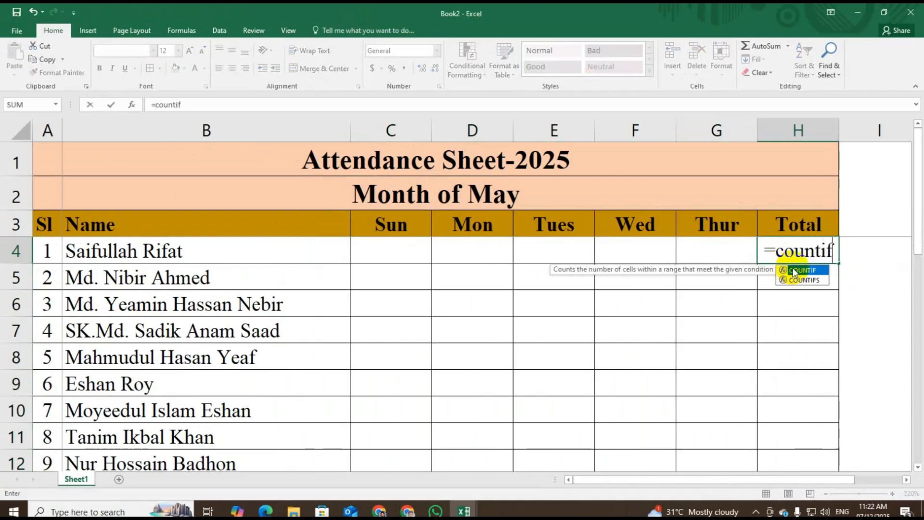
type("s(")
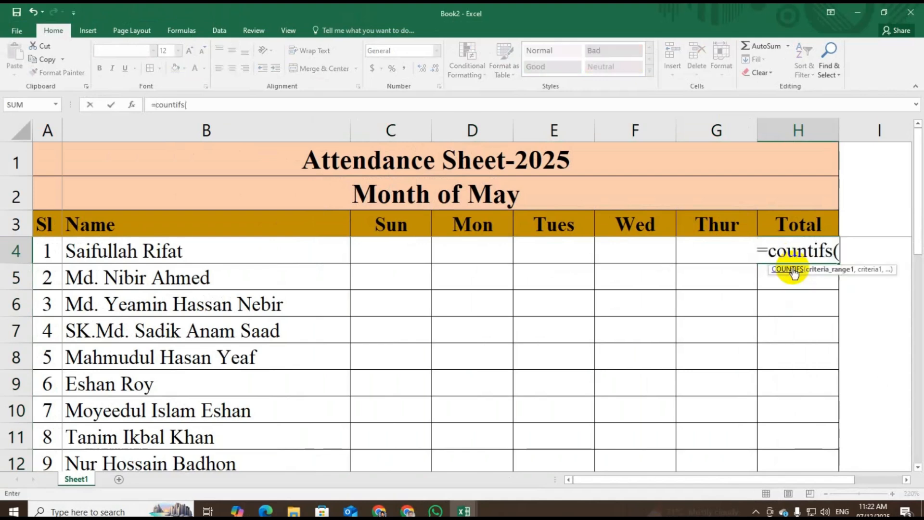
key("Left")
key("Left")
key("Left")
key("Left")
key("Left")
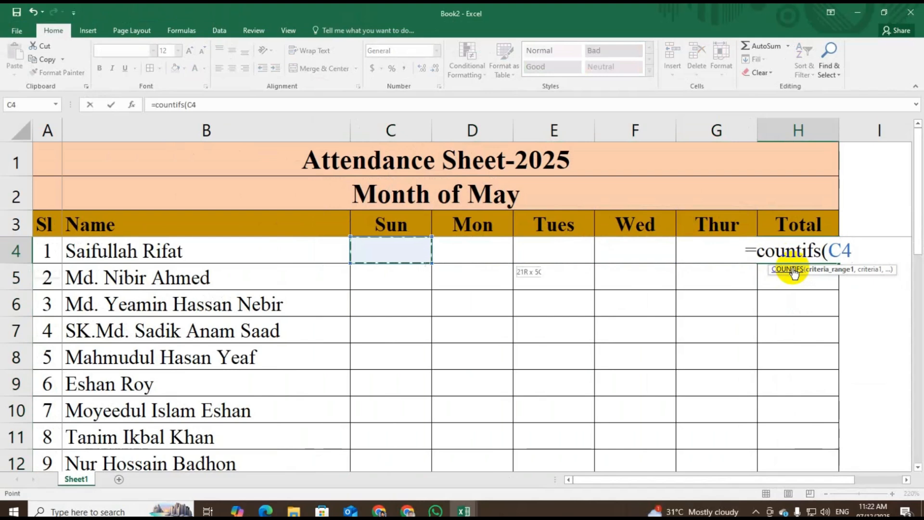
key("shift+Right")
key("shift+Right")
key("shift+Right")
key("shift+Right")
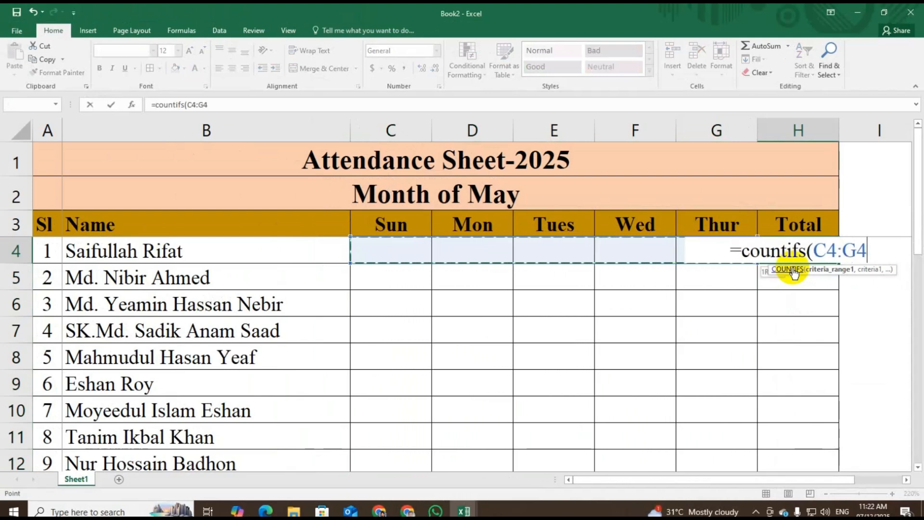
type(",0")
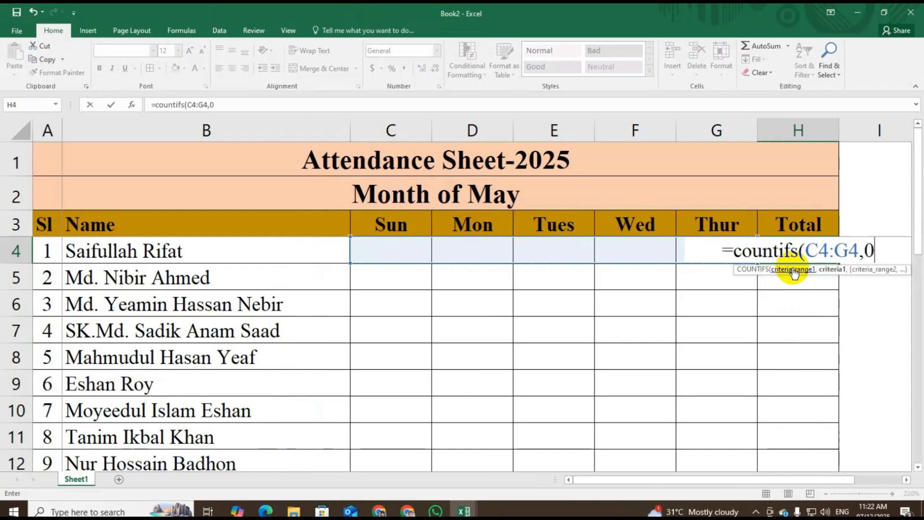
key("BackSpace")
type("1)")
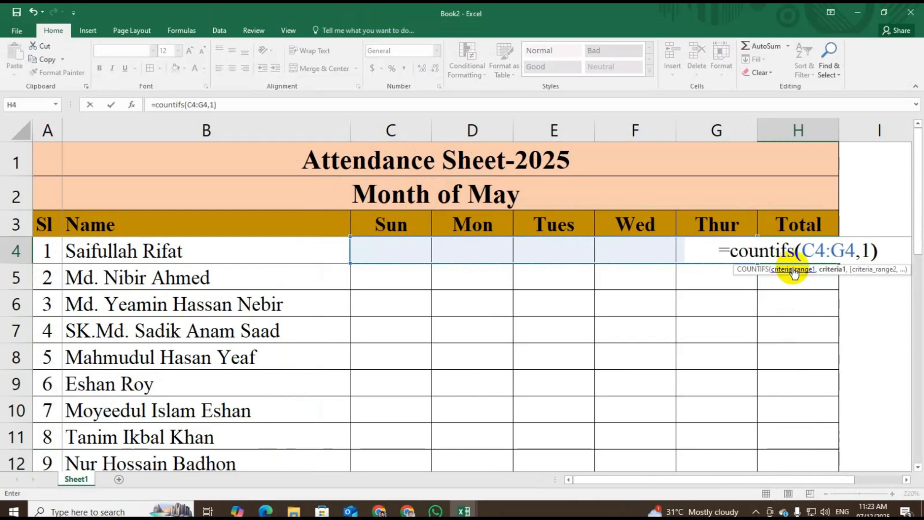
key("Return")
key("Up")
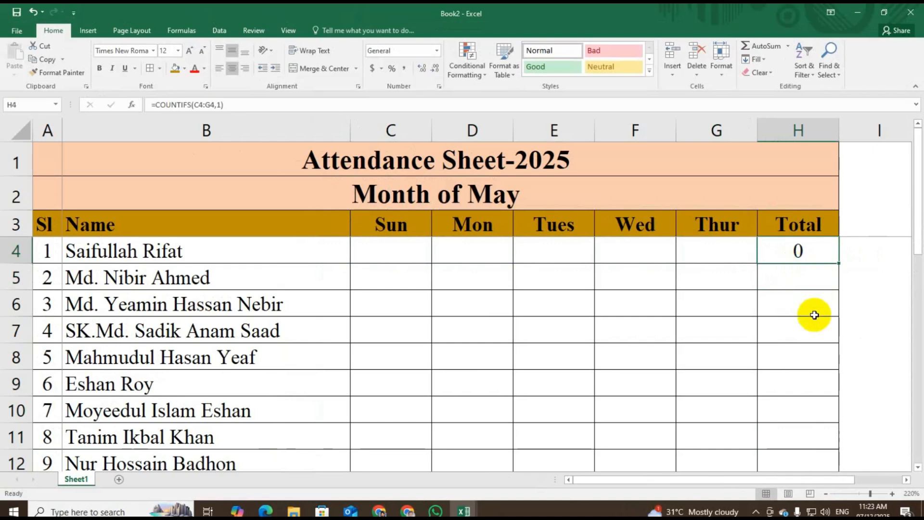
Step: Fill the Total formula from H4 down through H24 for all remaining students
scroll(804, 320, "down", 5)
left_click(804, 382, "shift")
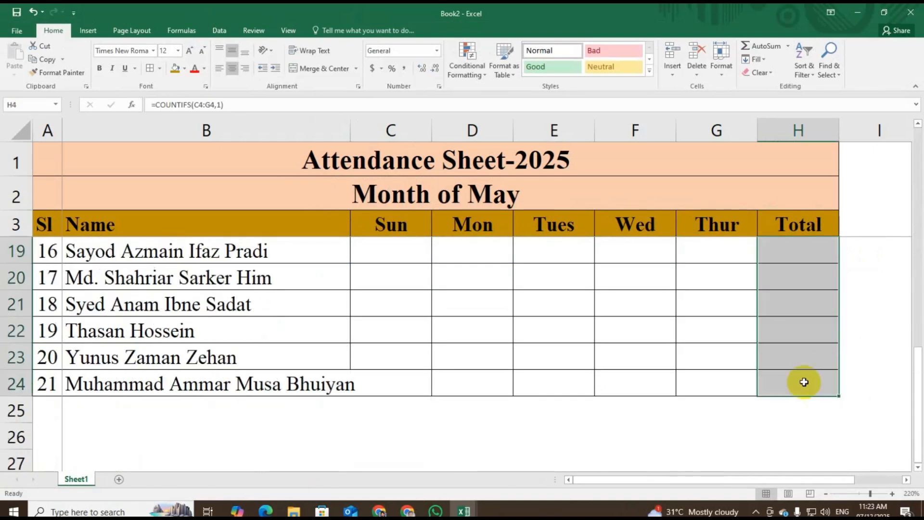
key("ctrl+d")
scroll(801, 347, "up", 5)
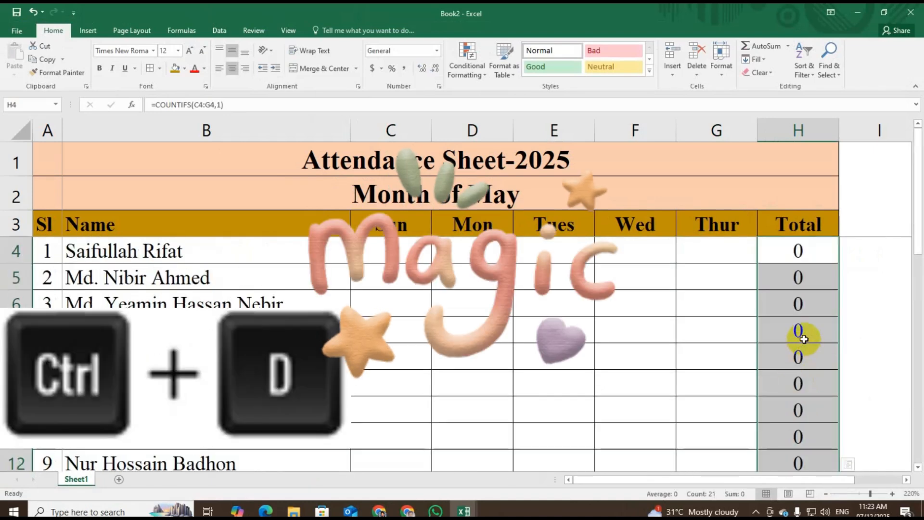
Step: Enter the first student's attendance in C4:G4 as 1, 0, 1, 0, 1 for Sunday through Thursday
left_click(781, 256)
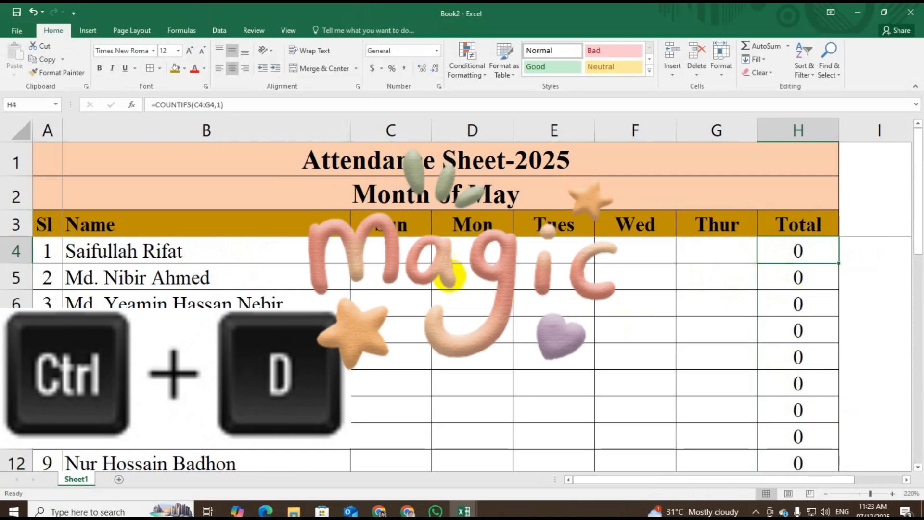
left_click(374, 250)
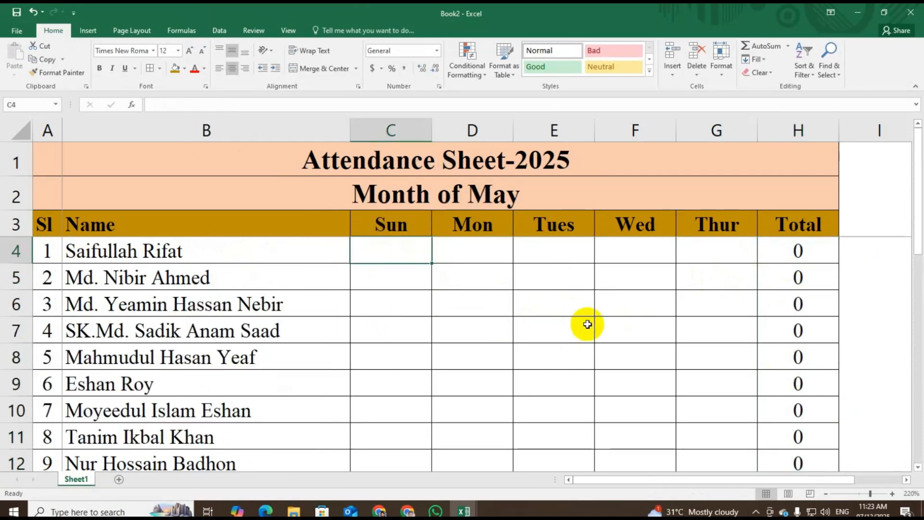
type("1")
key("Tab")
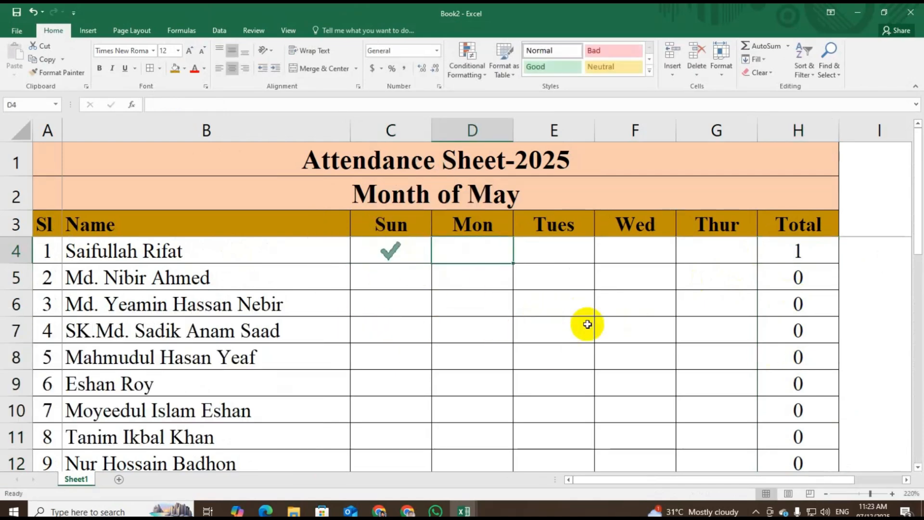
type("0")
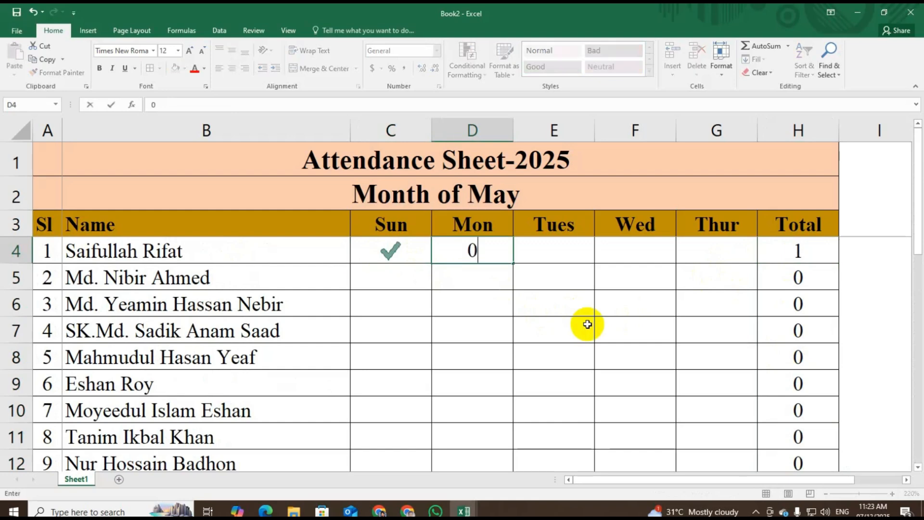
key("Tab")
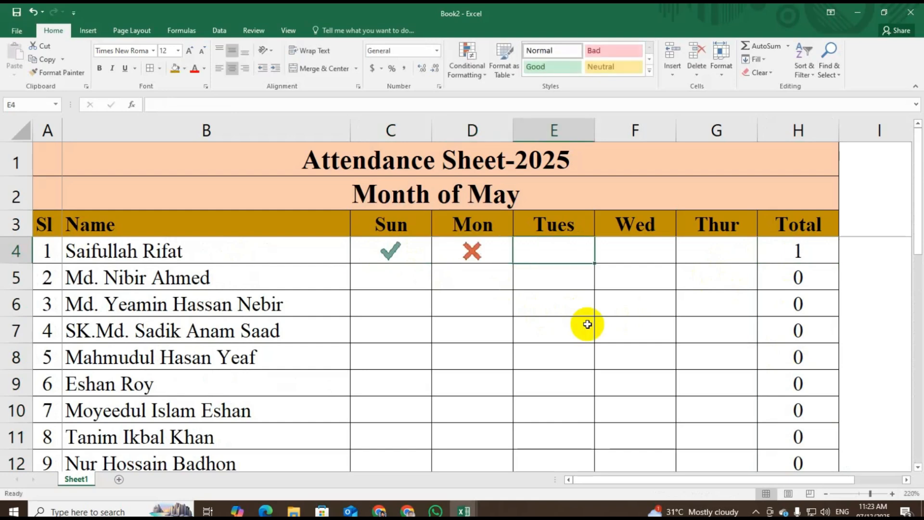
type("1")
key("Tab")
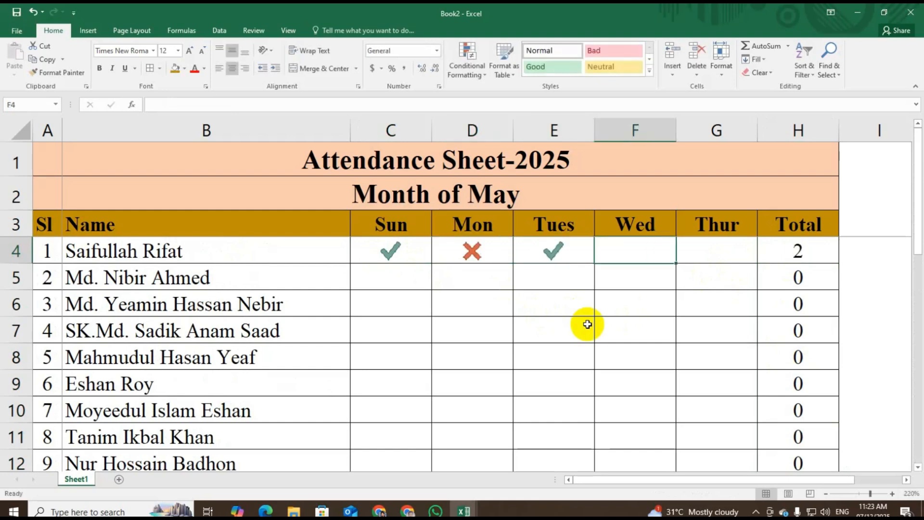
type("0")
key("Tab")
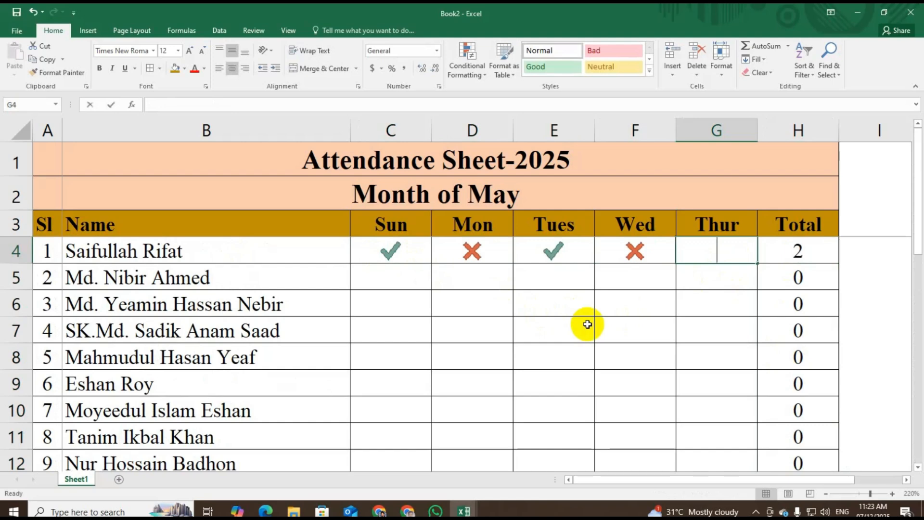
type("1")
key("Return")
key("Up")
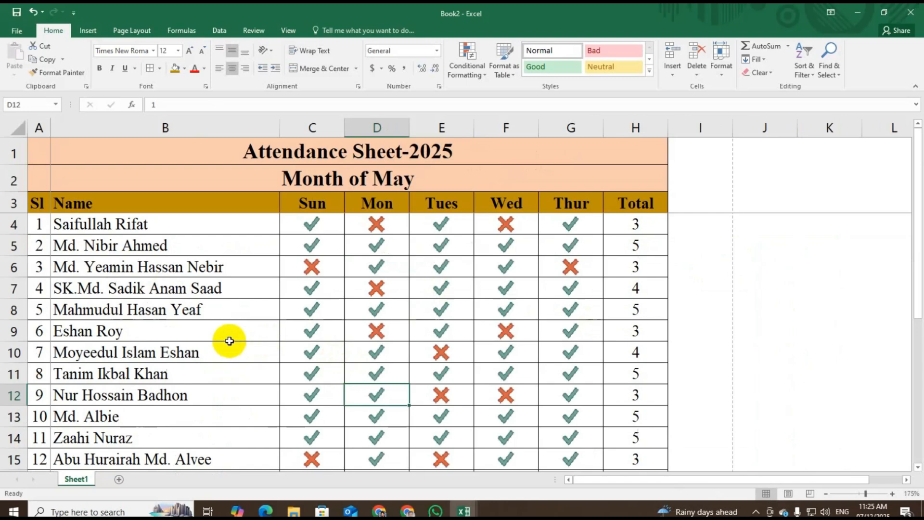
Step: Review the attendance icons and totals across all student rows of the completed sheet
scroll(227, 341, "down", 1)
scroll(241, 386, "up", 1)
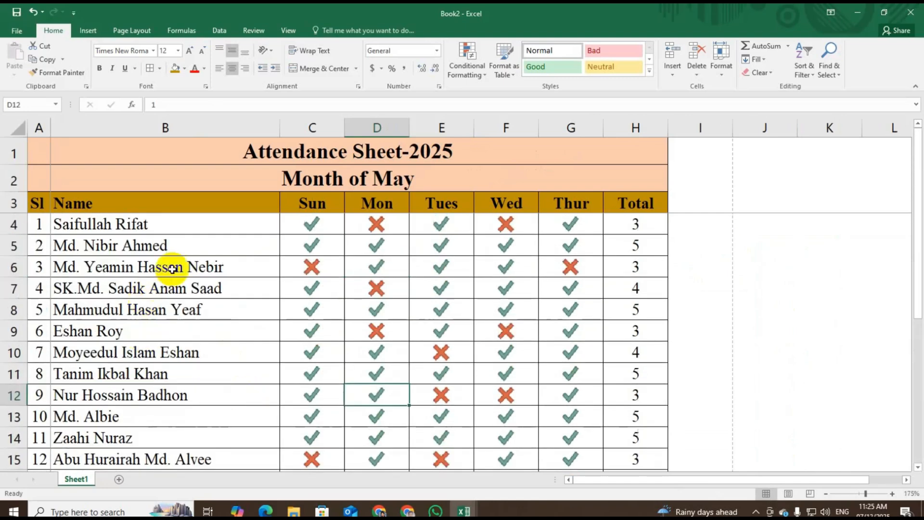
left_click(300, 235)
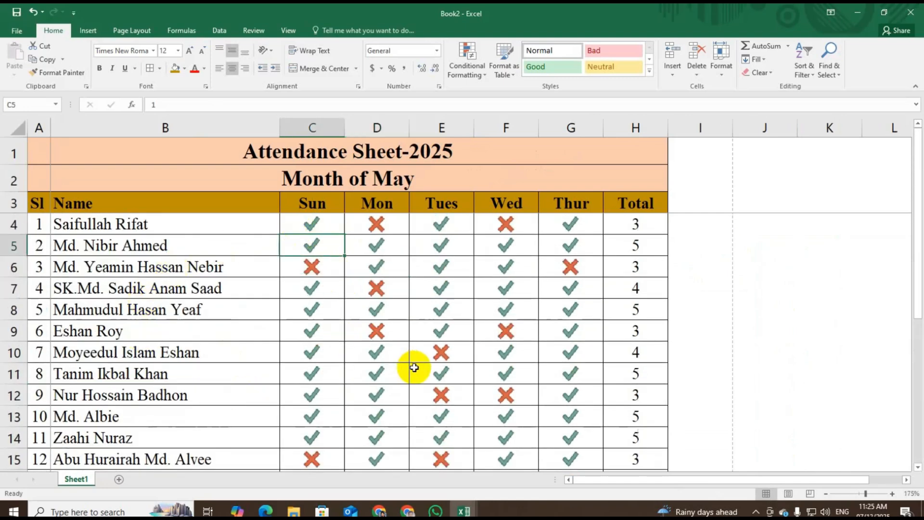
scroll(412, 368, "down", 5)
scroll(414, 371, "up", 4)
scroll(414, 371, "up", 1)
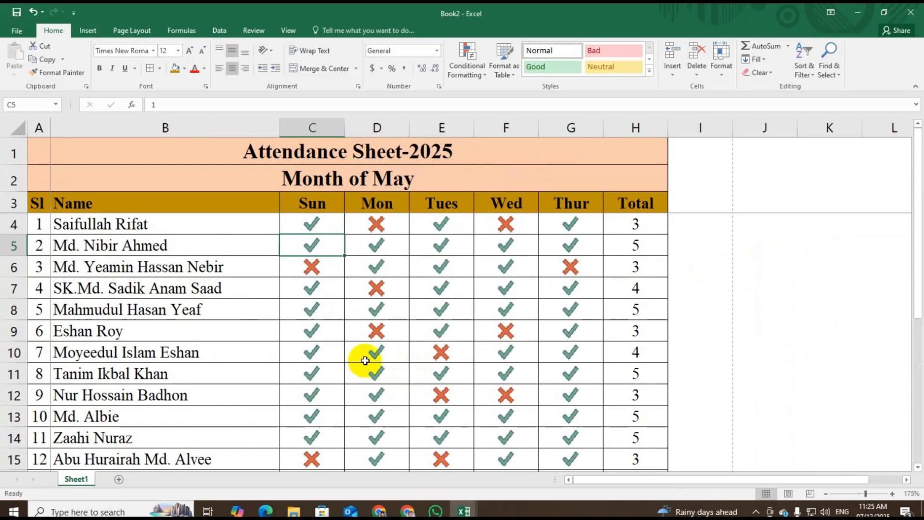
left_click(414, 270)
left_click(349, 273)
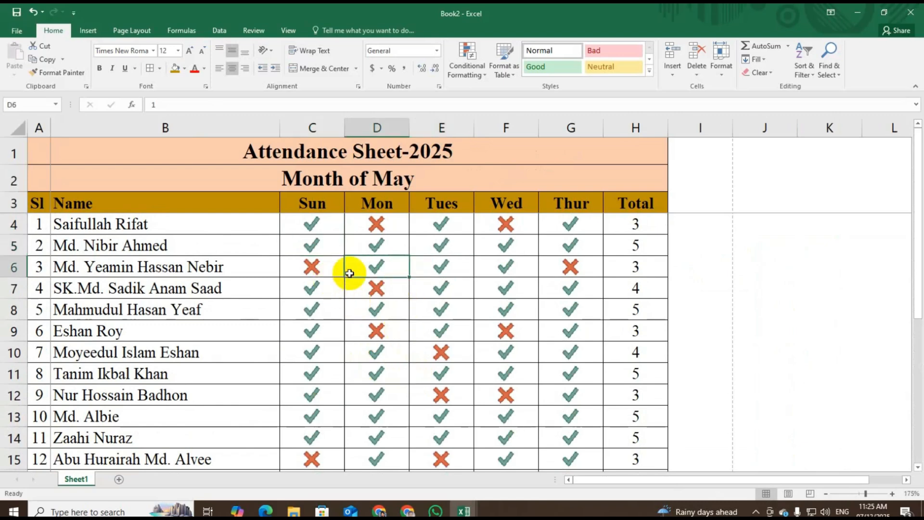